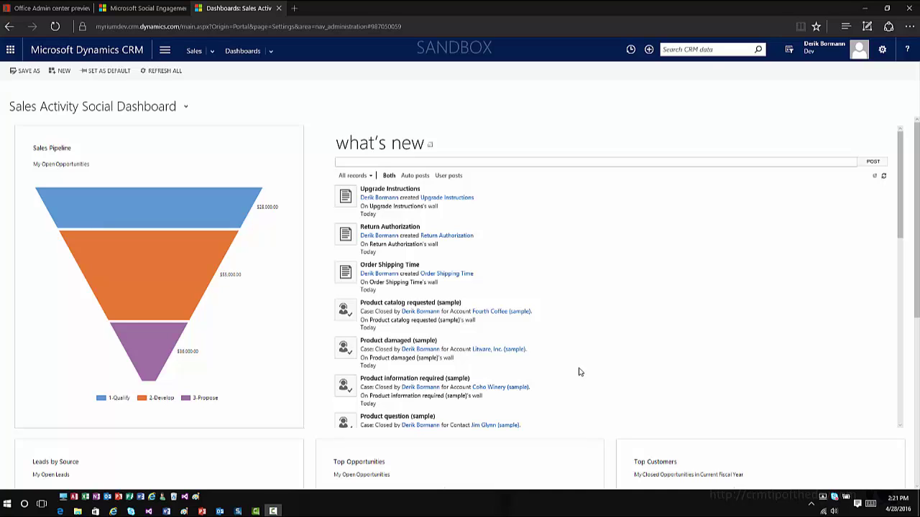
Open the Microsoft Social Engagement configuration from the Administration settings and accept its data-sharing disclaimer
click(164, 51)
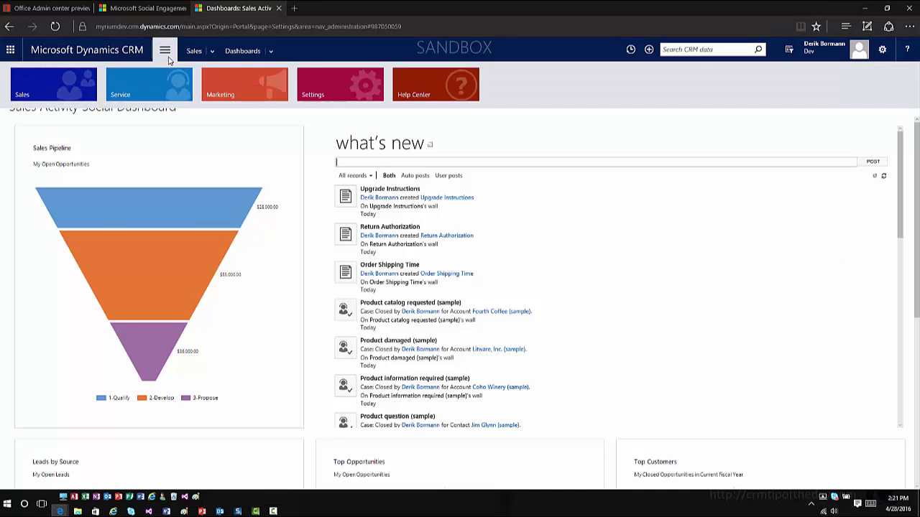
click(334, 86)
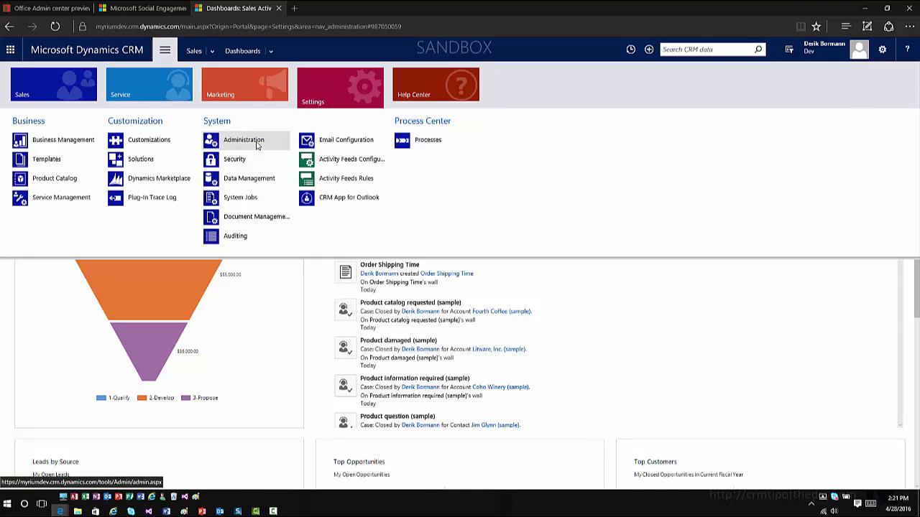
click(254, 142)
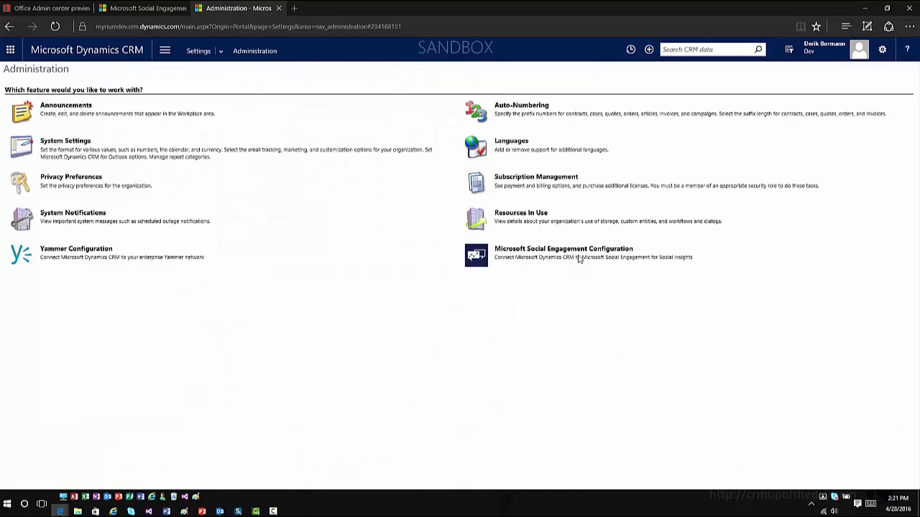
click(581, 255)
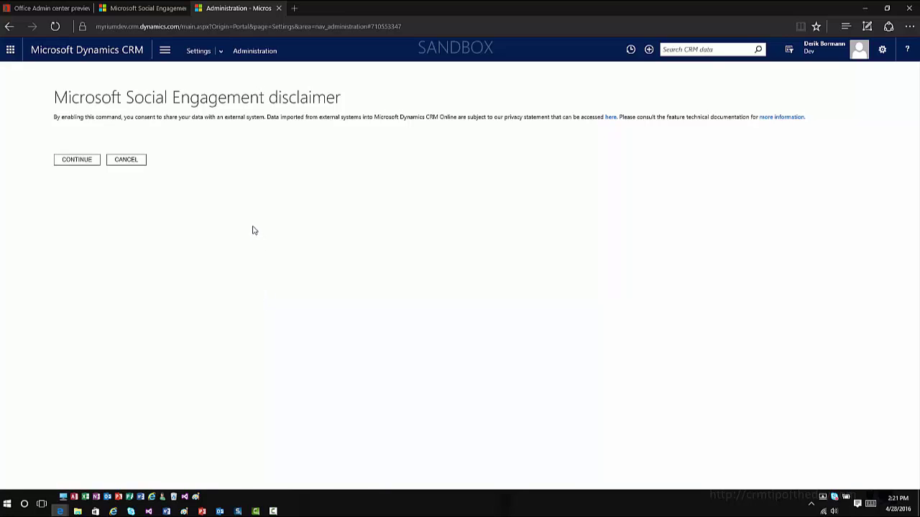
click(77, 159)
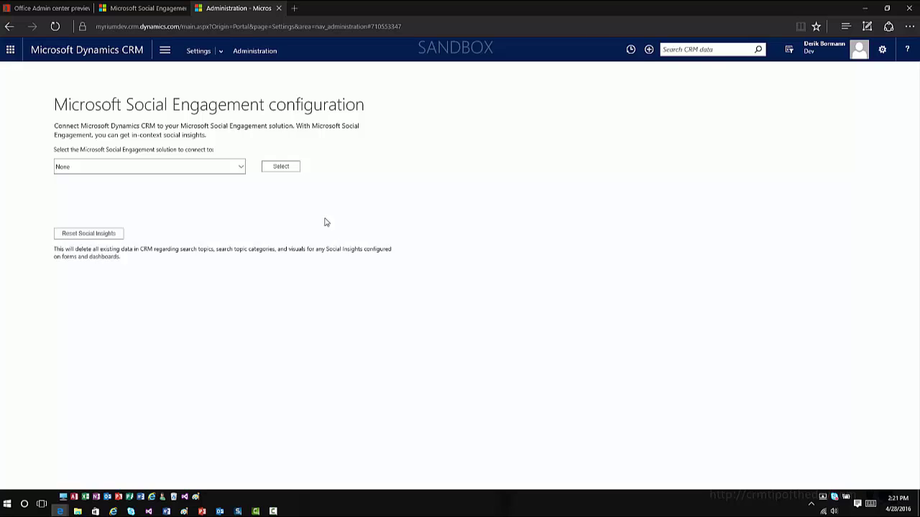
Connect CRM to the Social Engagement solution Myrium Technology Solutions Social (406)
click(242, 170)
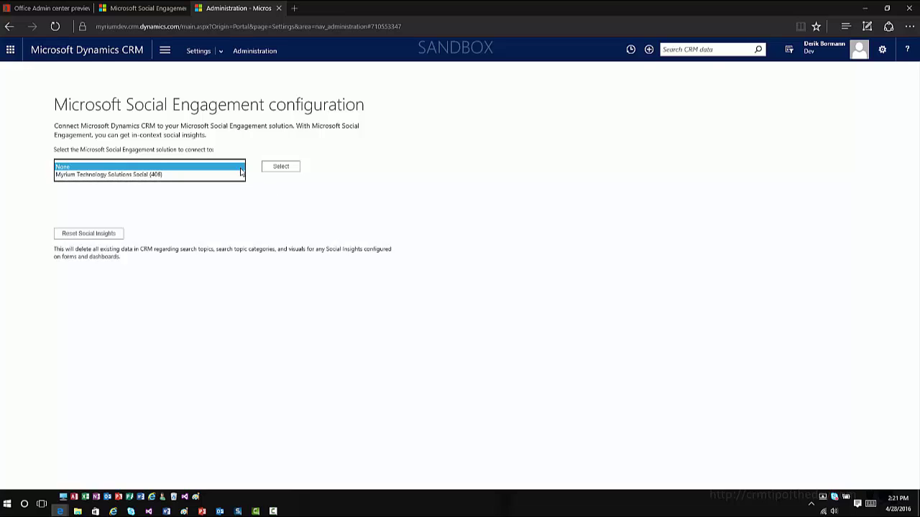
click(176, 179)
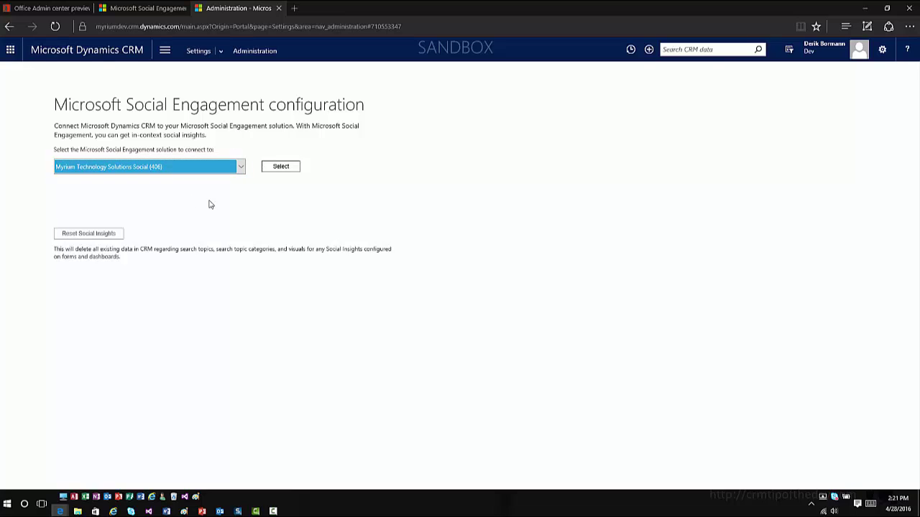
click(296, 171)
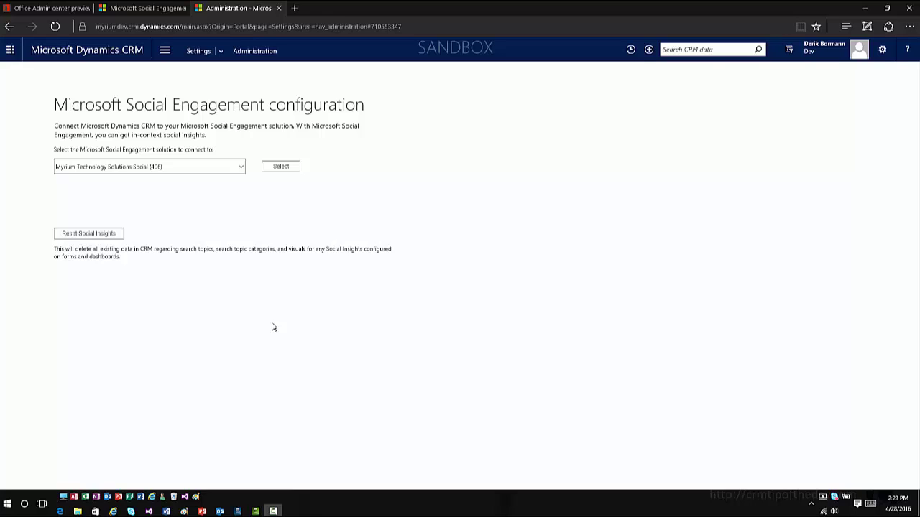
Open the Default Solution through Customize the System and show its dashboards
click(170, 53)
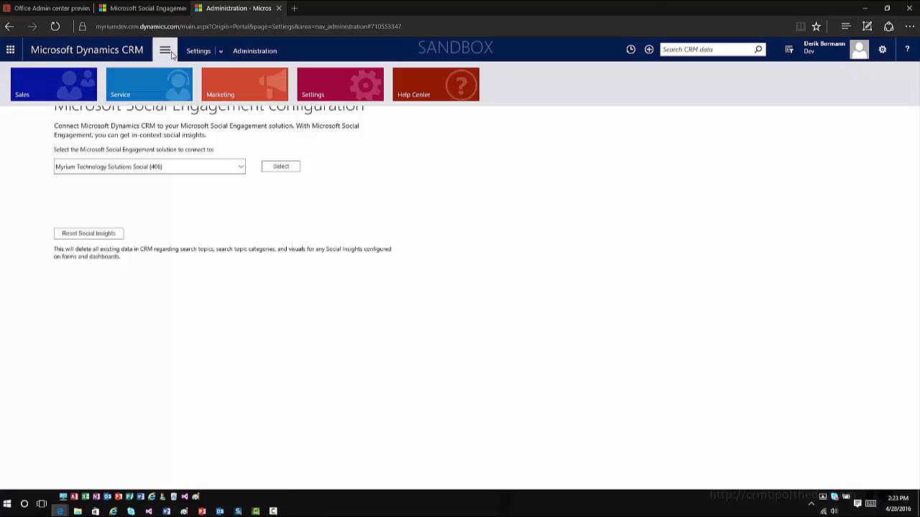
click(331, 88)
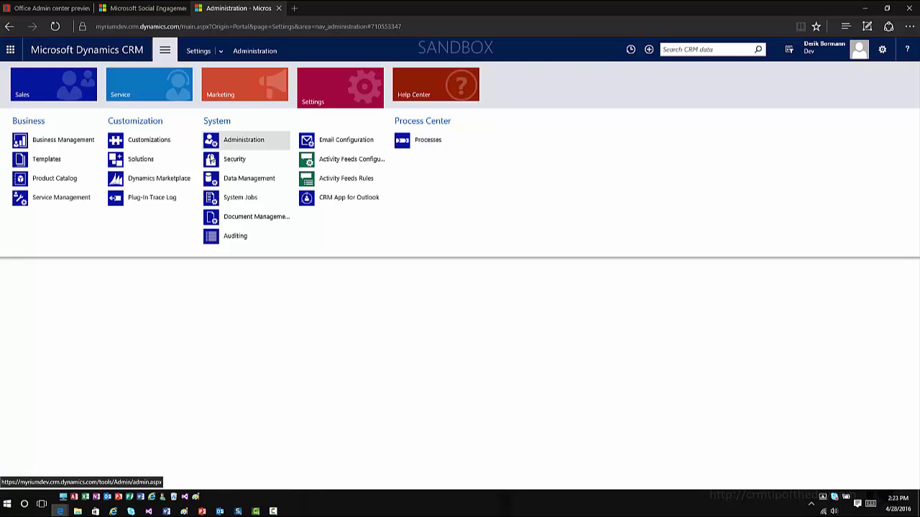
click(172, 151)
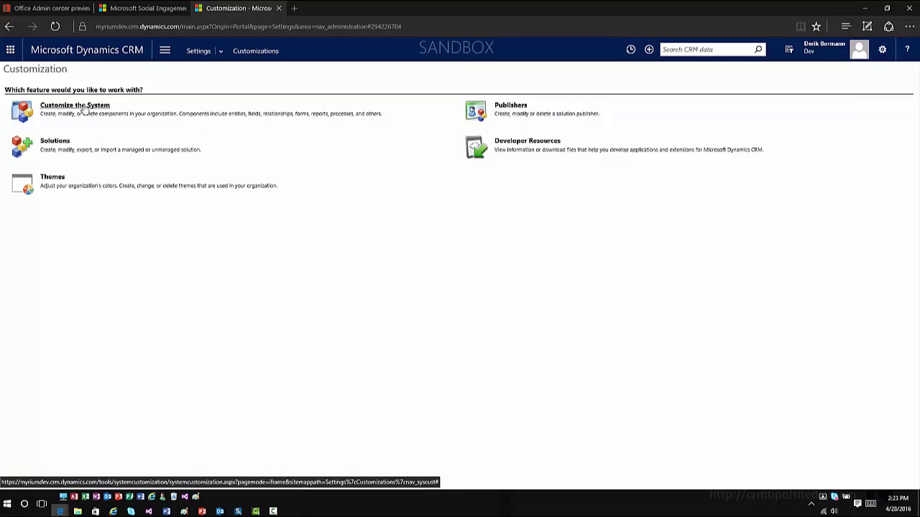
click(84, 108)
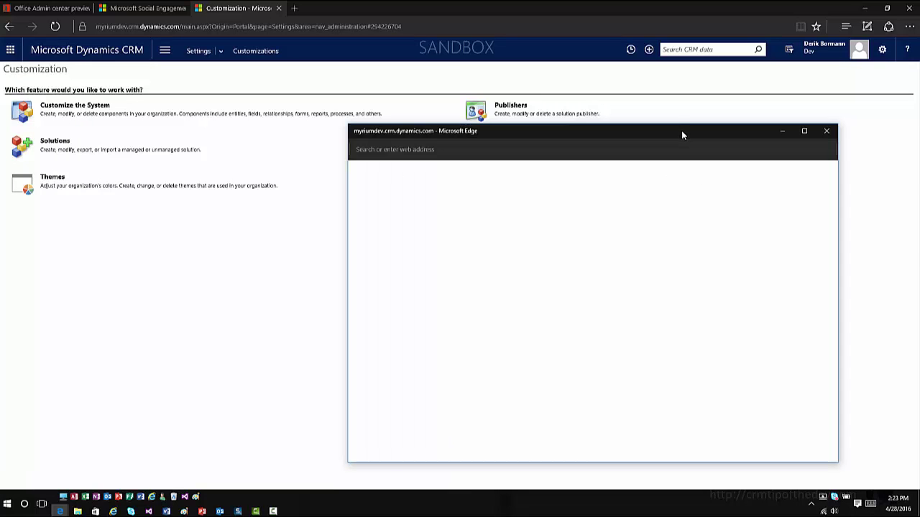
drag(681, 132, 388, 79)
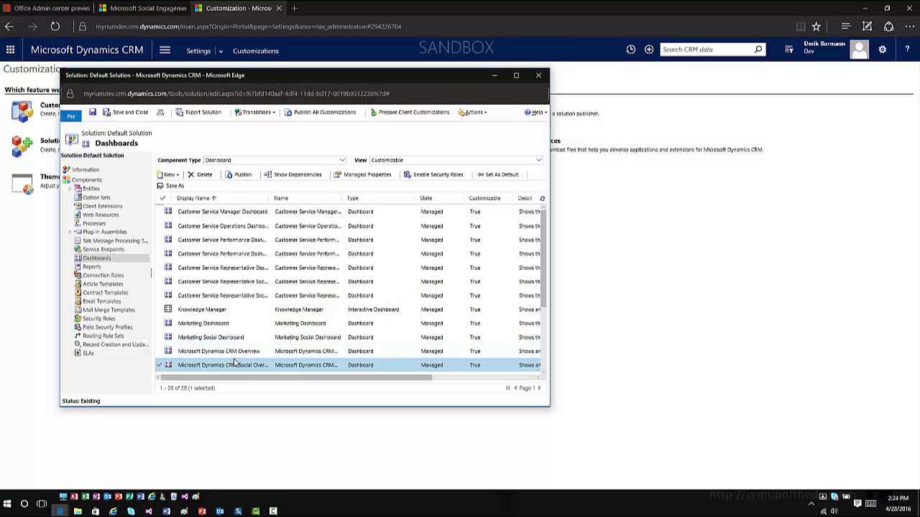
Open the Customer Service Manager Dashboard for editing
click(246, 225)
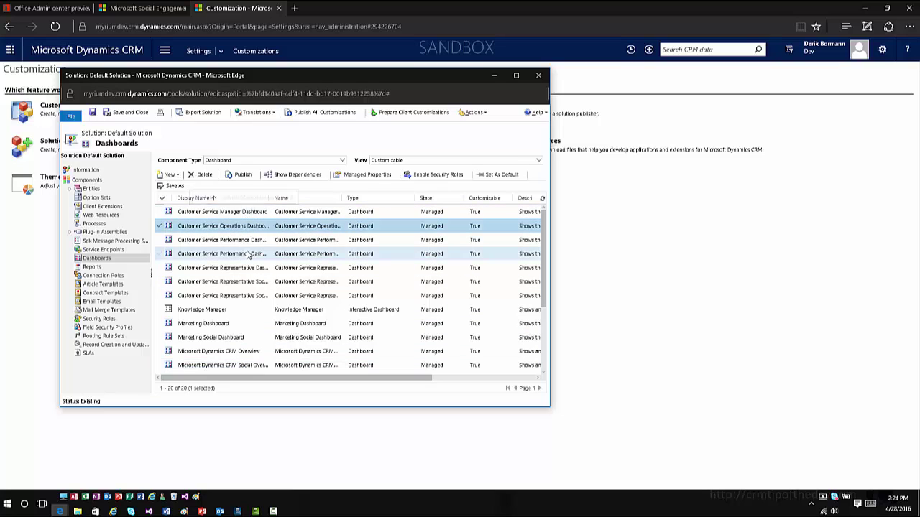
click(254, 212)
double_click(254, 212)
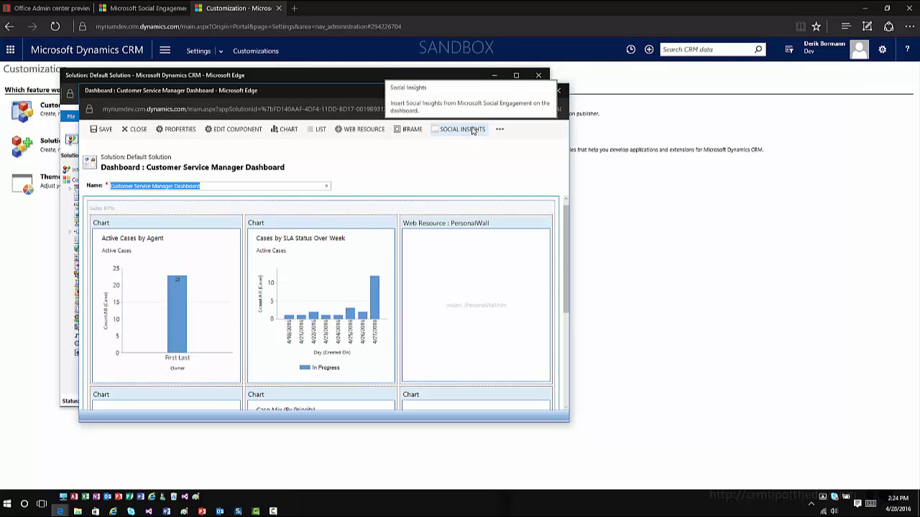
Start a Social Insights component on the dashboard, using the existing search topic with the keywords Microsoft, MSFT
scroll(437, 266, down, 1)
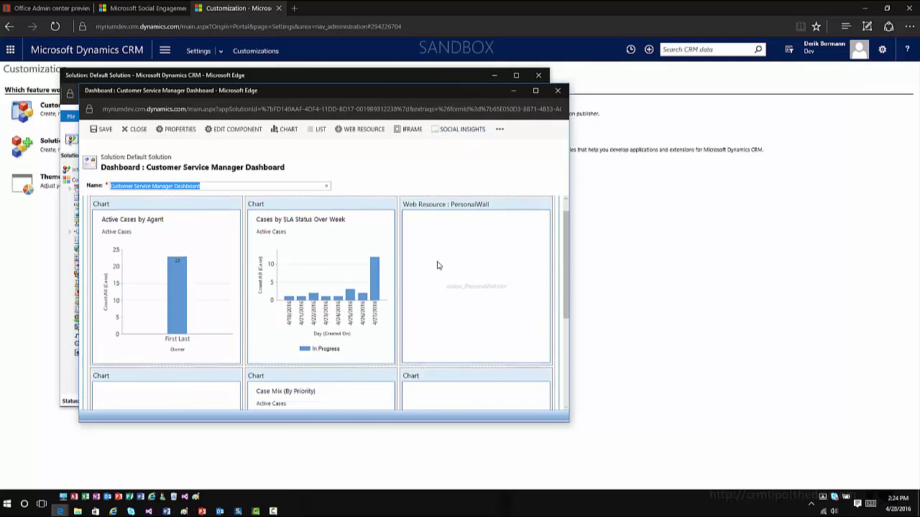
scroll(438, 265, down, 2)
scroll(441, 259, up, 1)
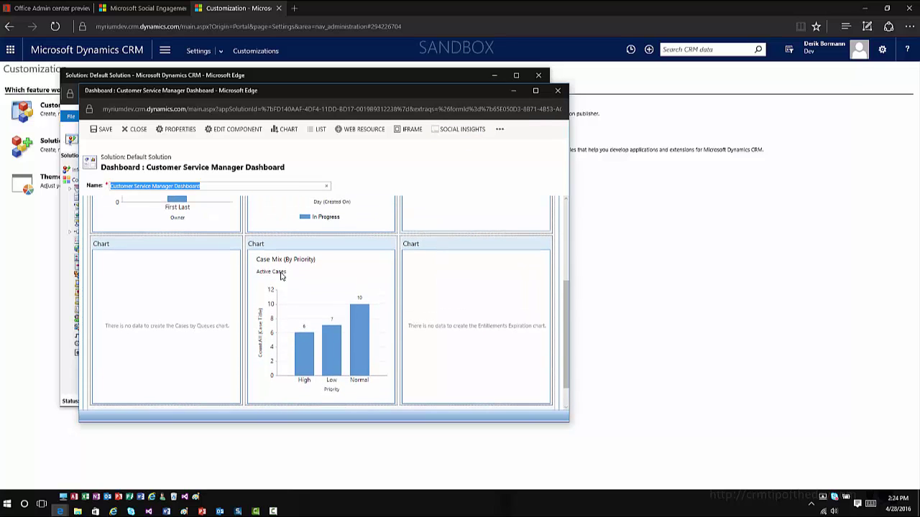
scroll(119, 256, up, 3)
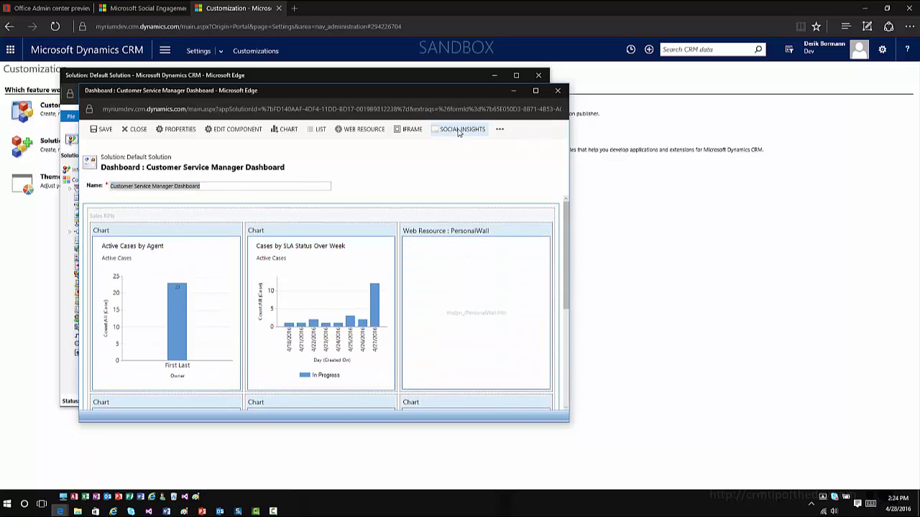
click(459, 131)
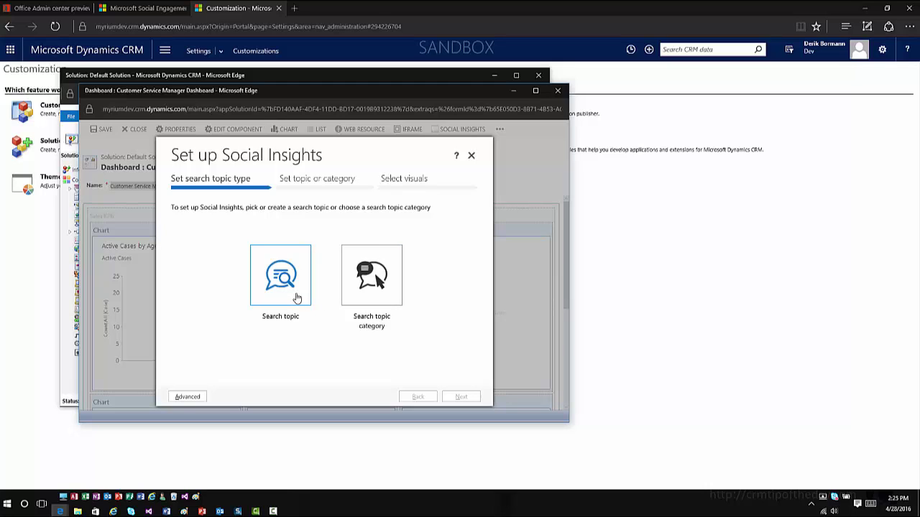
click(297, 298)
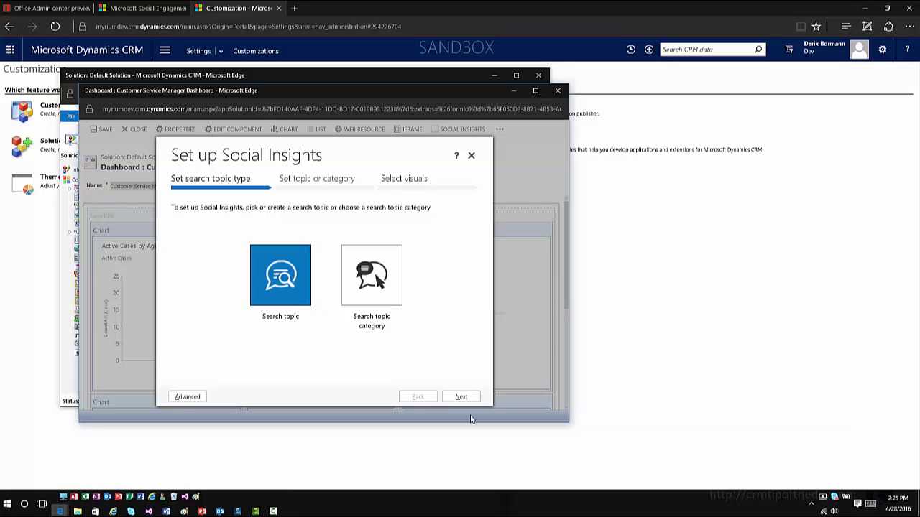
click(464, 397)
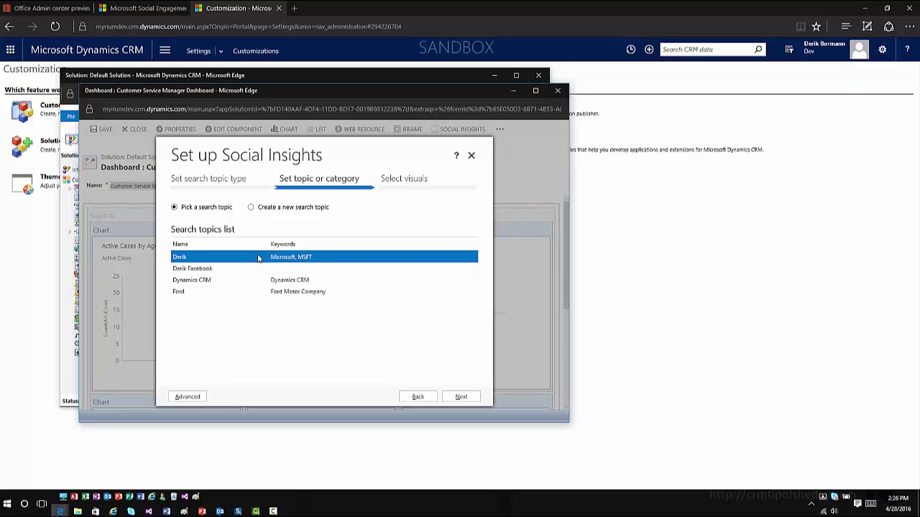
click(460, 398)
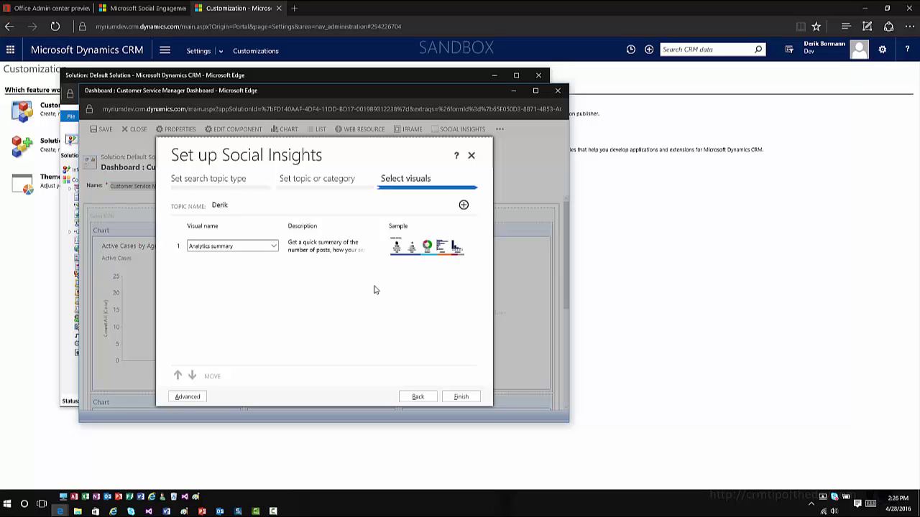
Keep Analytics summary as the first visual, add Buzz as the second, and finish the Social Insights setup
click(276, 248)
click(276, 248)
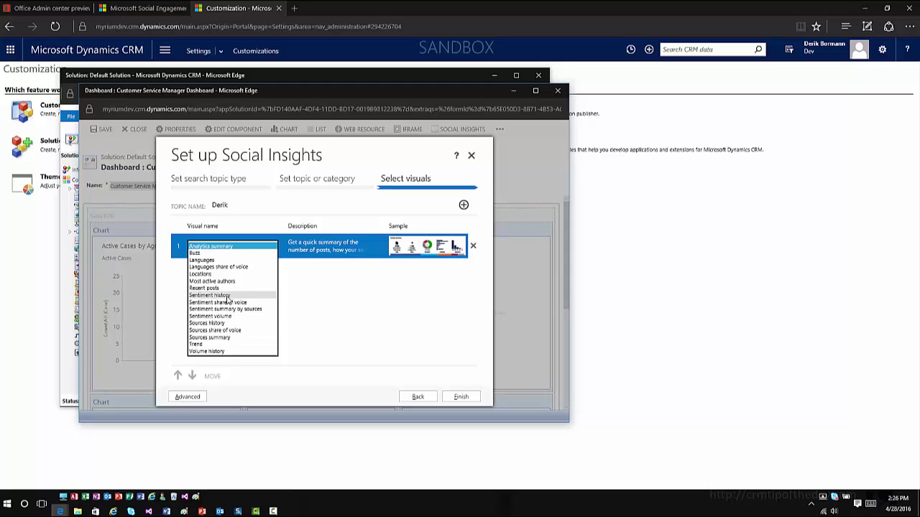
click(210, 247)
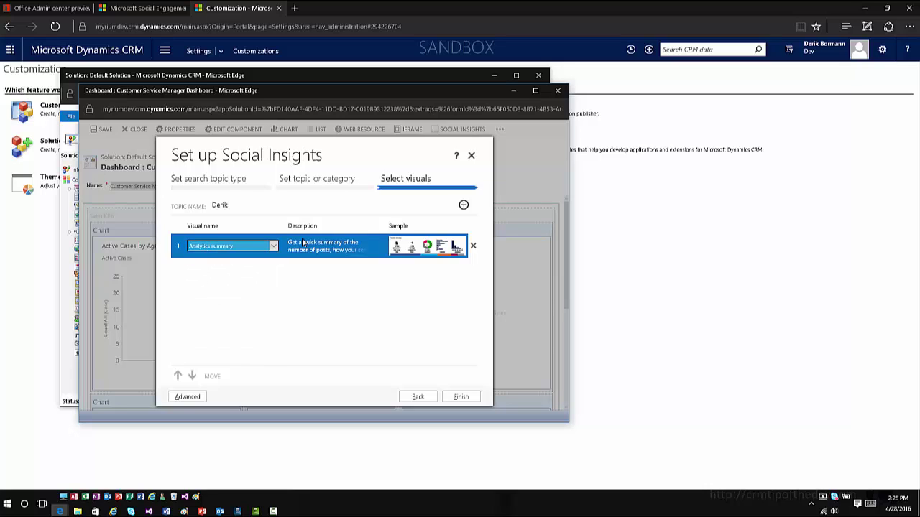
click(464, 205)
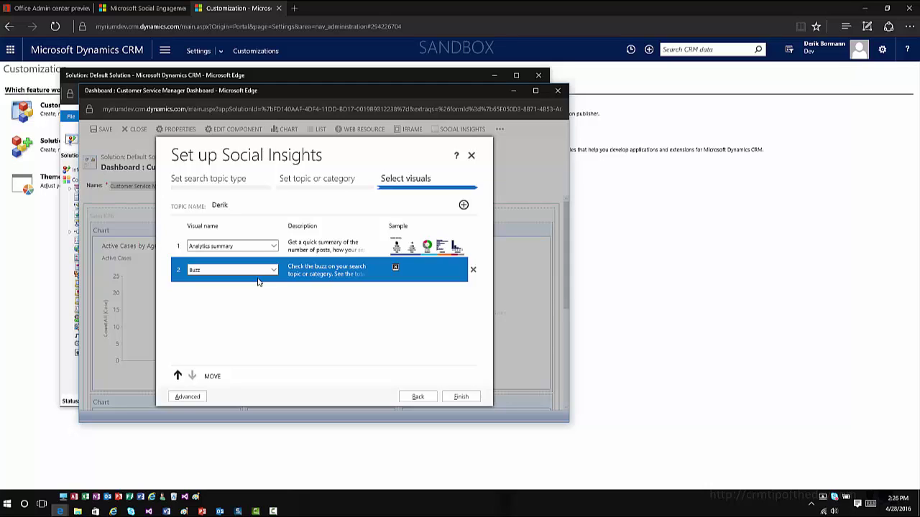
click(469, 399)
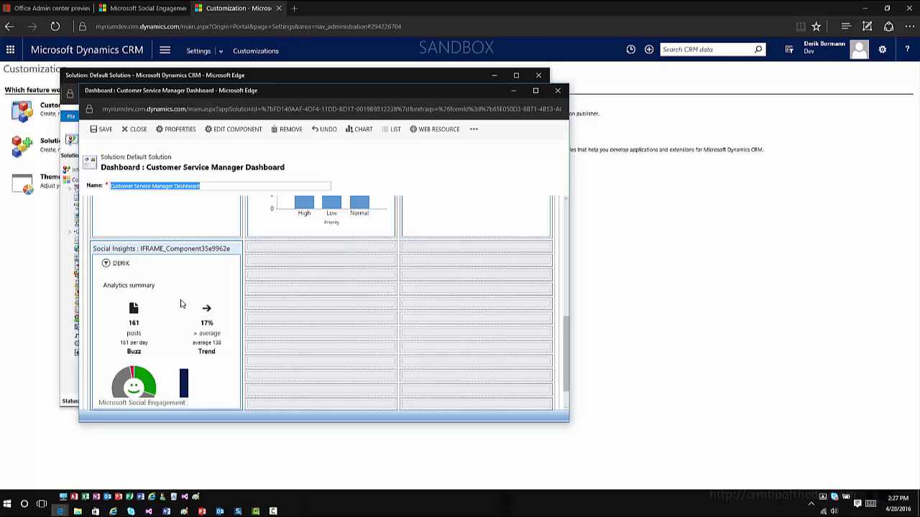
Close the Customer Service Manager Dashboard editor without saving the changes
click(559, 93)
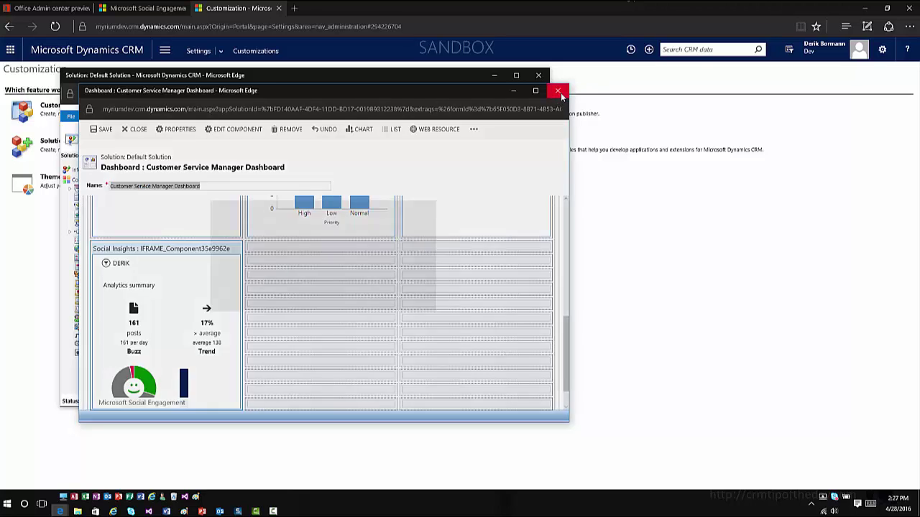
click(313, 296)
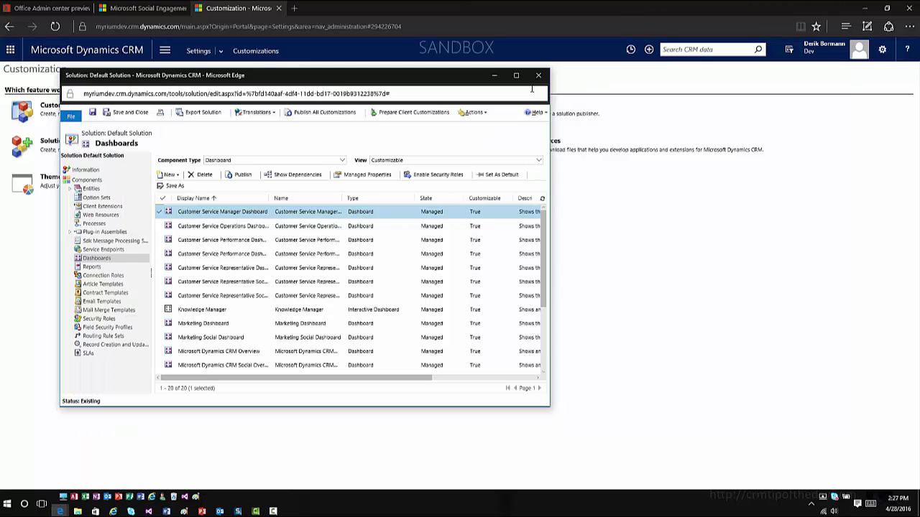
Open the Account entity's main form named Account for editing
click(71, 190)
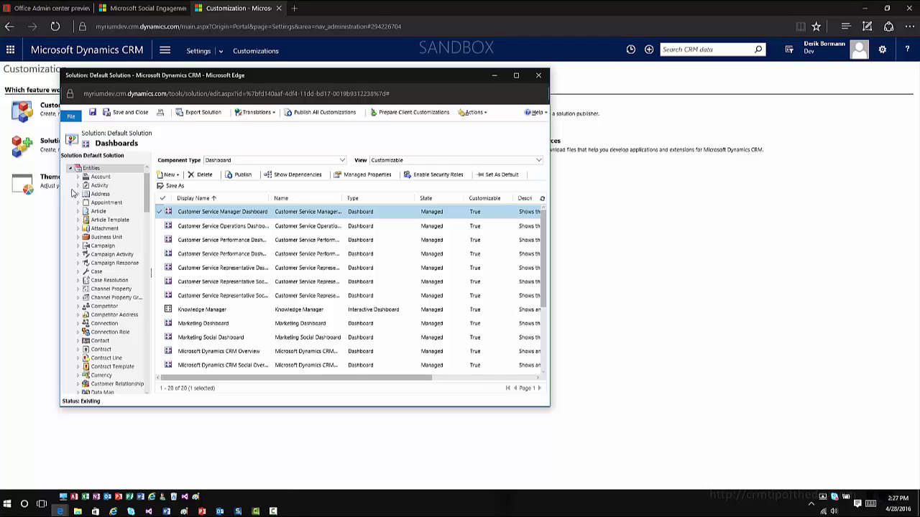
click(78, 177)
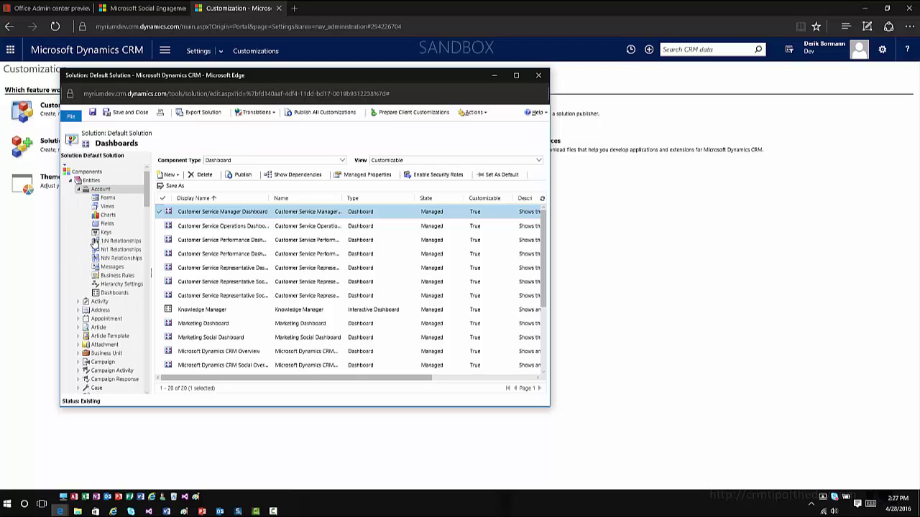
click(109, 200)
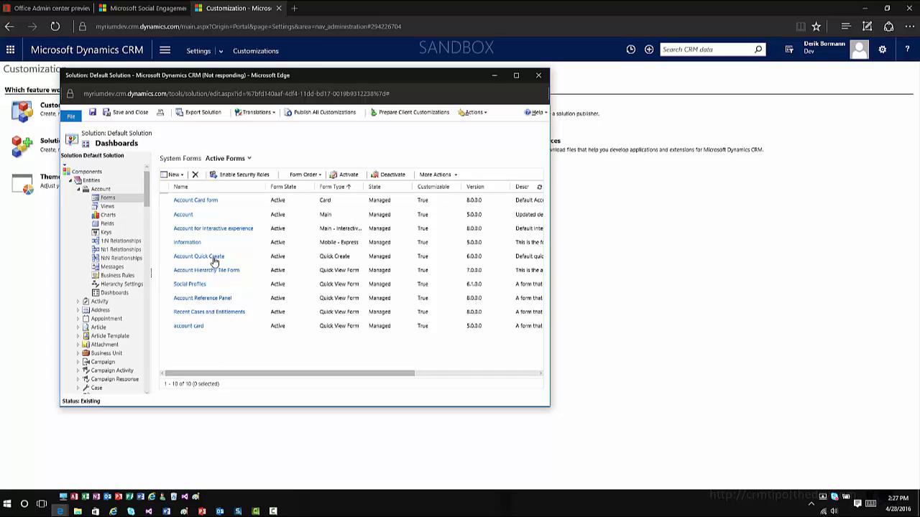
click(184, 215)
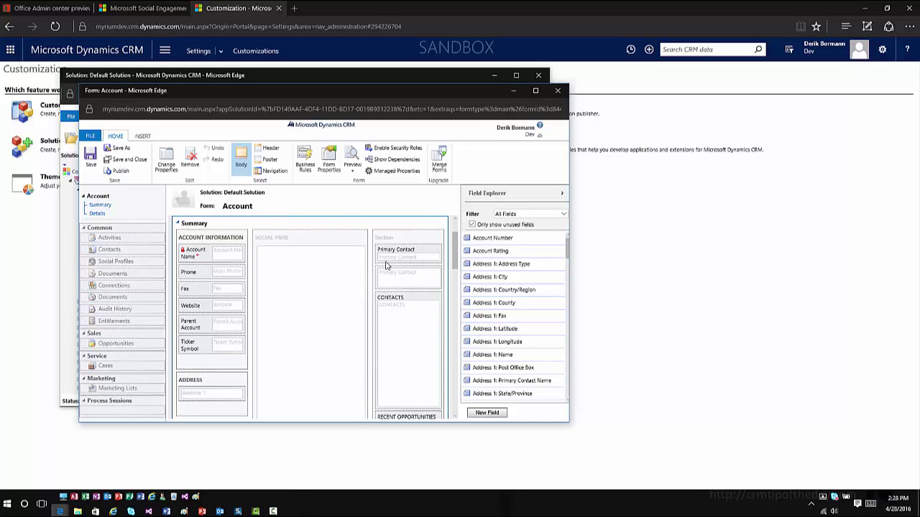
Insert a one-column tab between Summary and Details on the Account form, named Social_Details with the label Social Details
scroll(388, 281, down, 5)
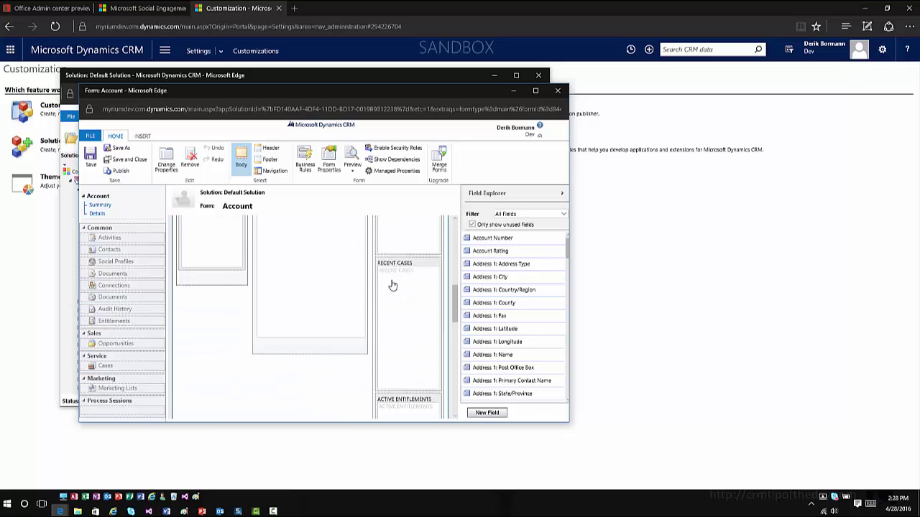
scroll(393, 285, down, 5)
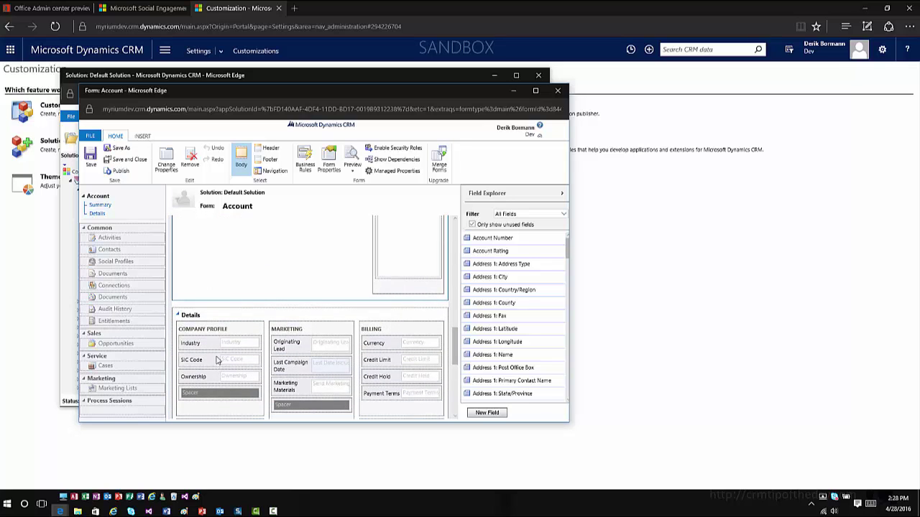
click(142, 137)
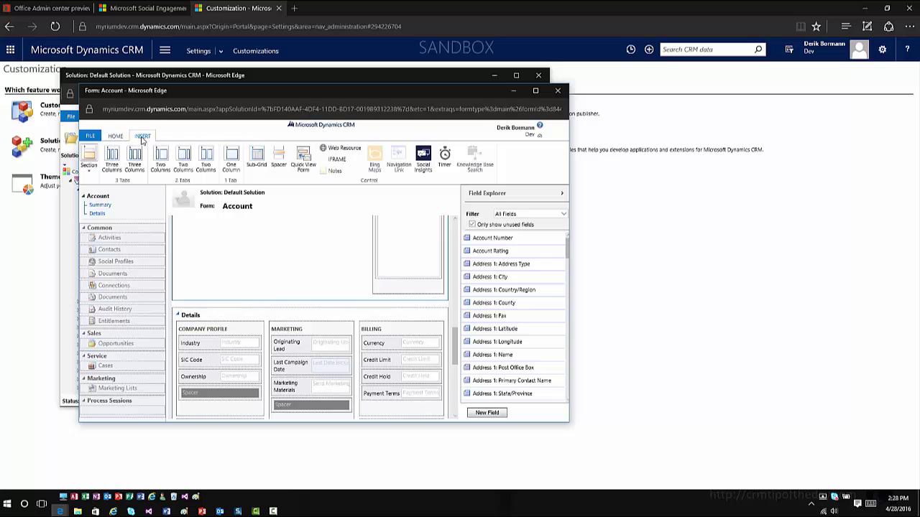
click(230, 158)
double_click(201, 364)
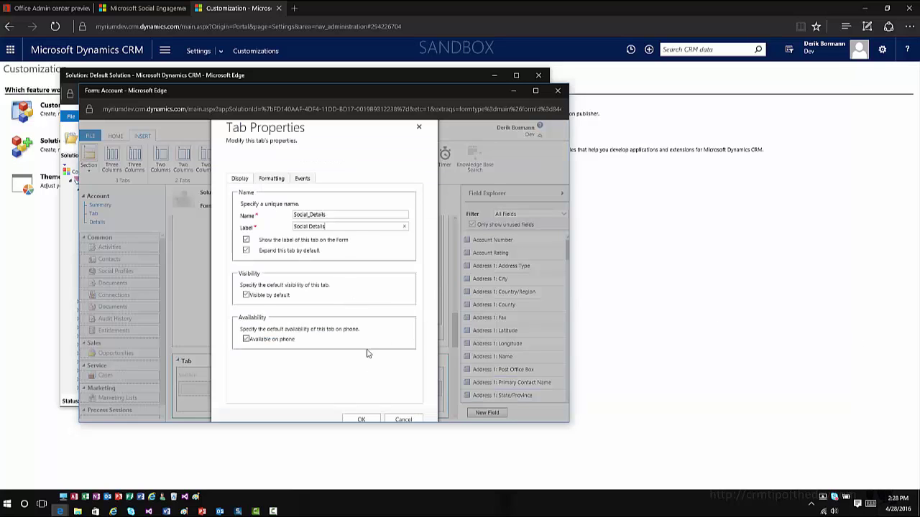
click(365, 420)
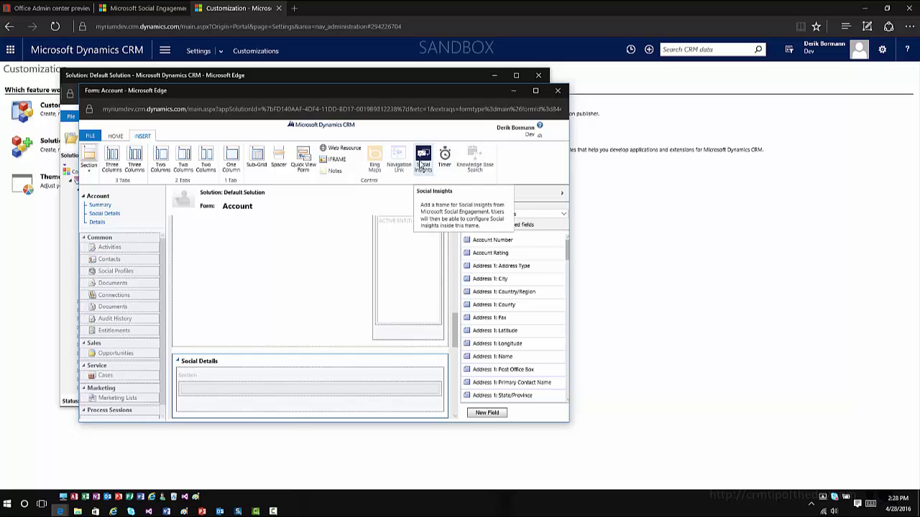
Add a Social Insights control to the Social Details tab, with its row layout set to 15 rows
click(423, 162)
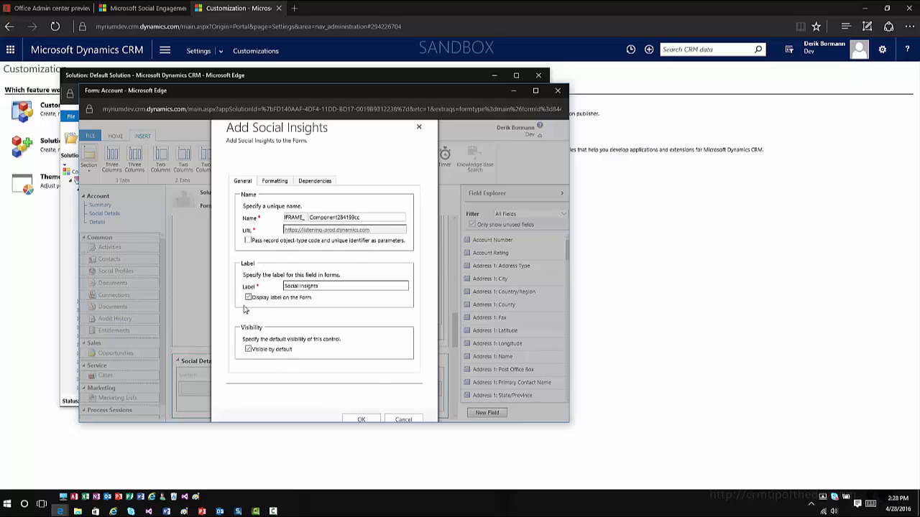
click(271, 183)
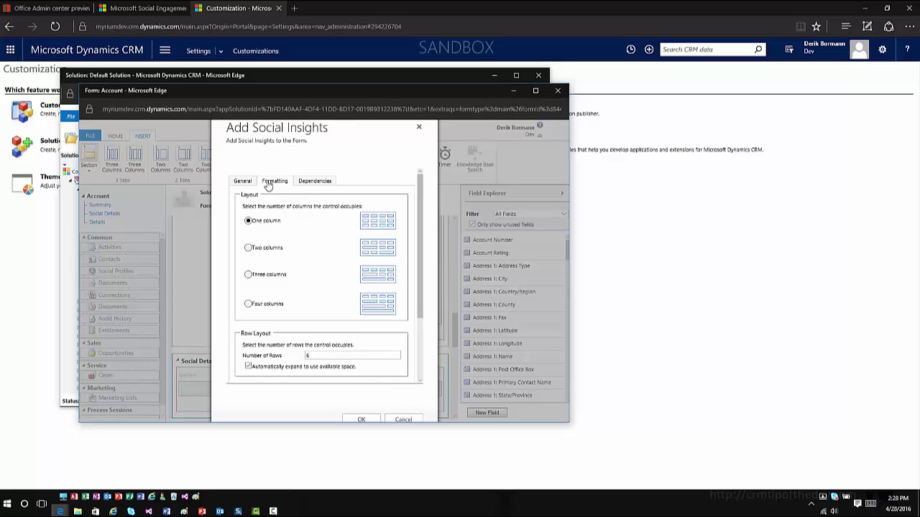
click(322, 356)
text(15)
key(Tab)
click(361, 420)
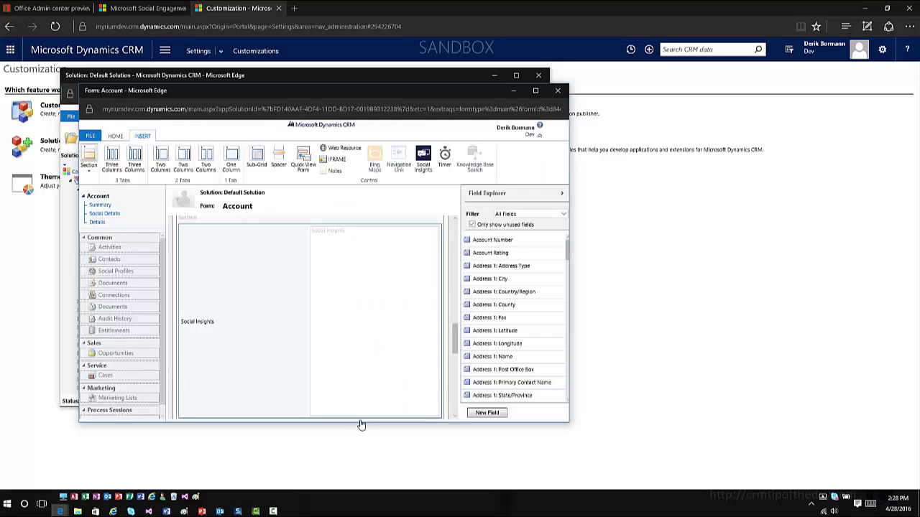
Turn off the label display on the form for the Social Insights control
double_click(339, 340)
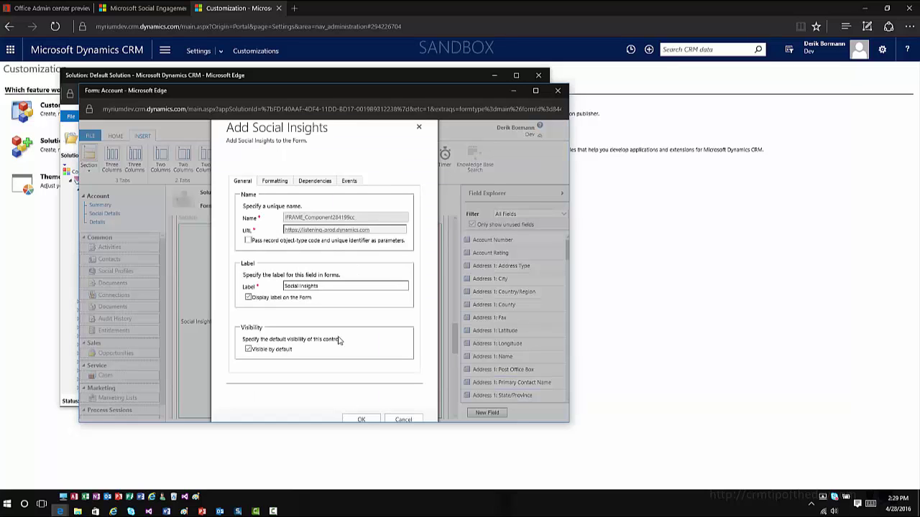
click(248, 297)
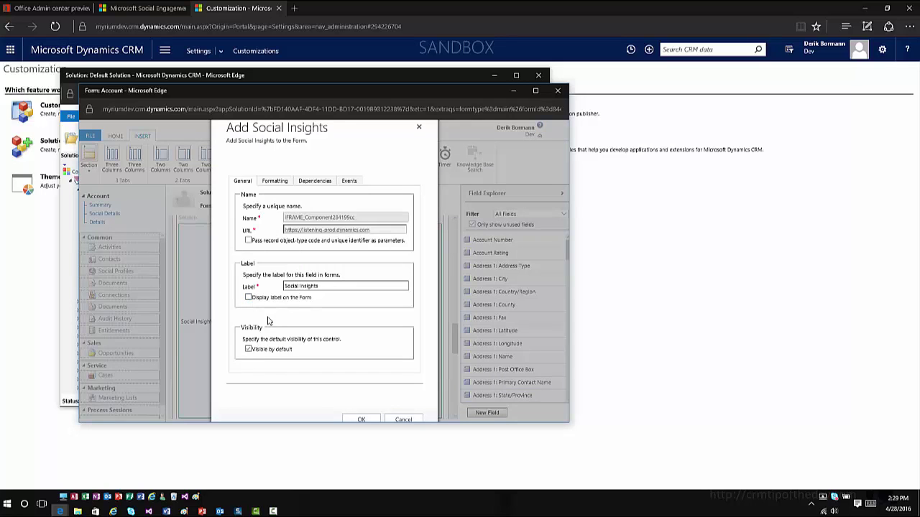
click(353, 419)
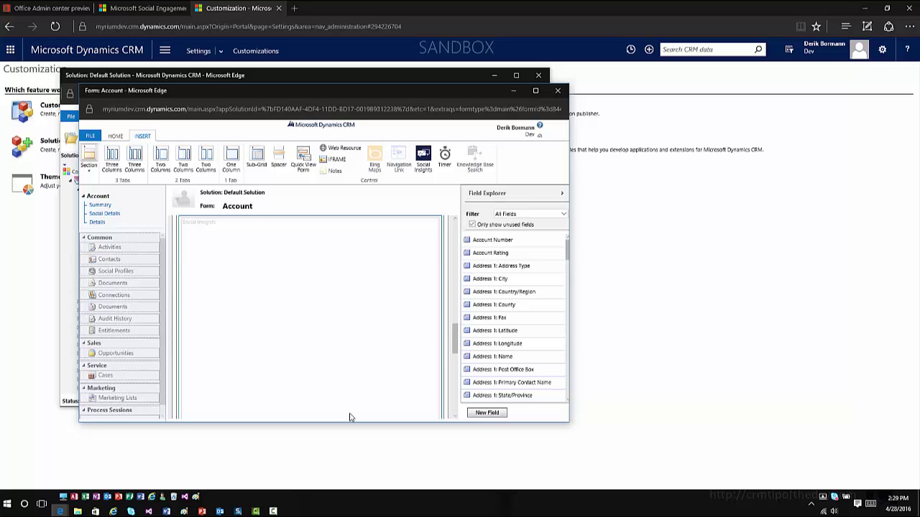
Publish the Account form, and close the form editor and the Default Solution window
click(115, 137)
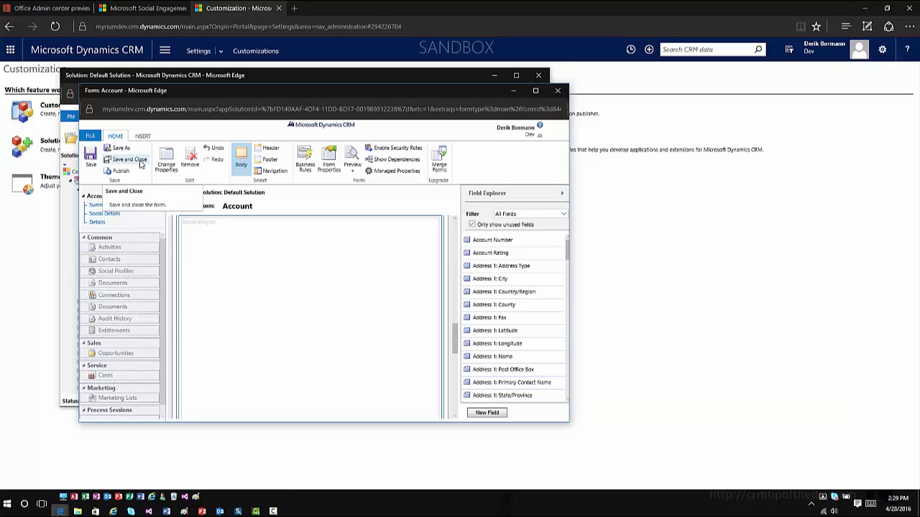
click(120, 172)
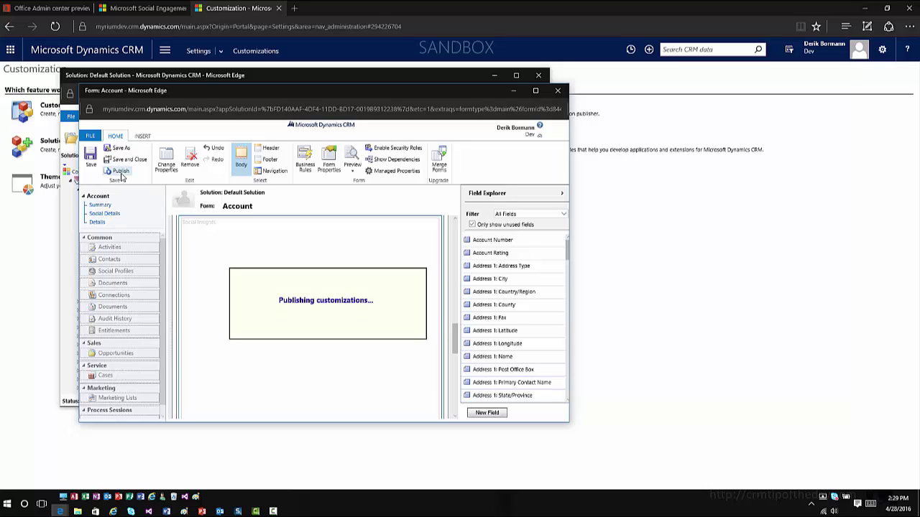
click(555, 94)
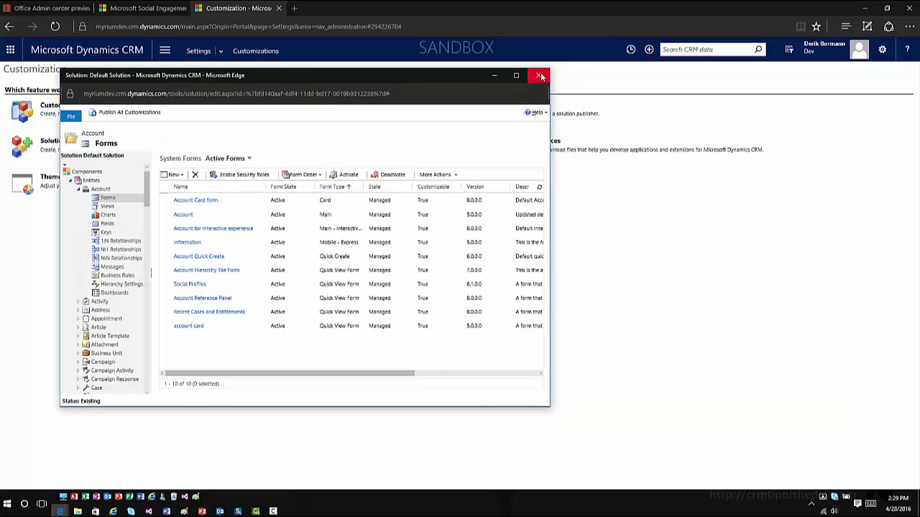
click(541, 76)
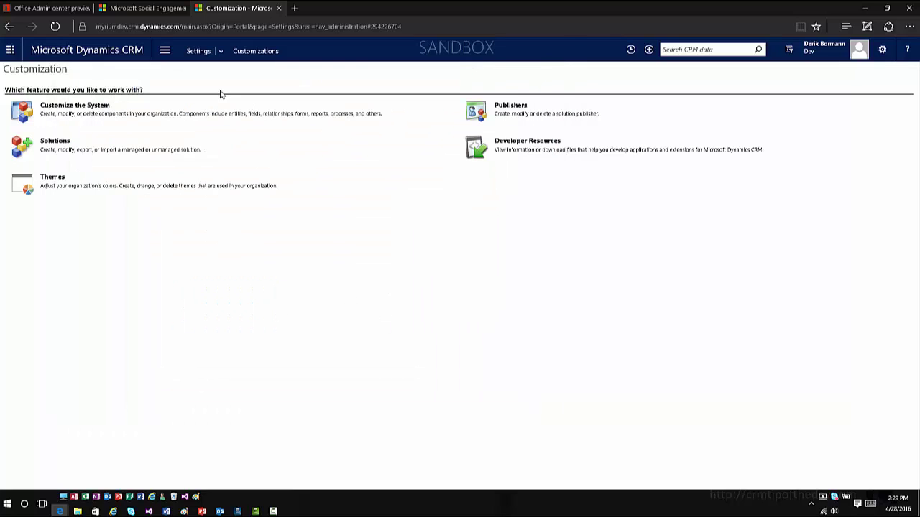
Open the A. Datum Corporation (sample) record from the Accounts list in the Sales area
click(173, 56)
click(38, 78)
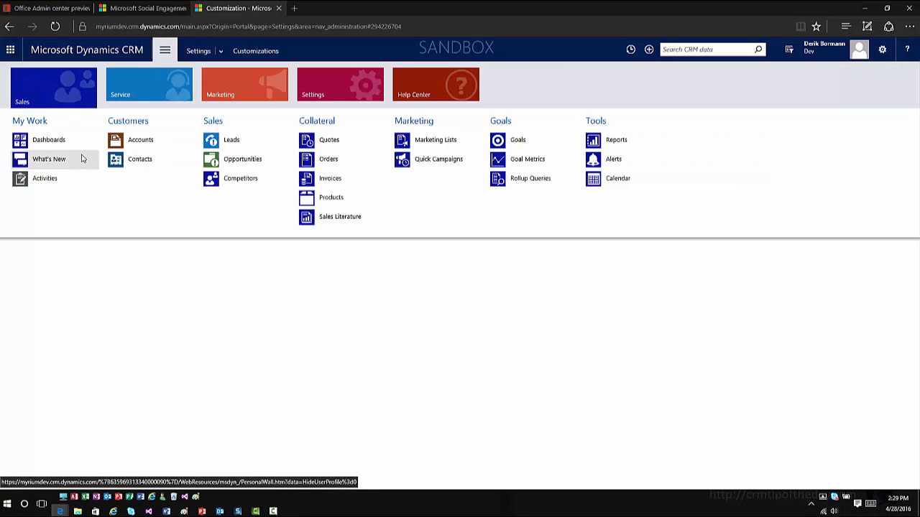
click(141, 139)
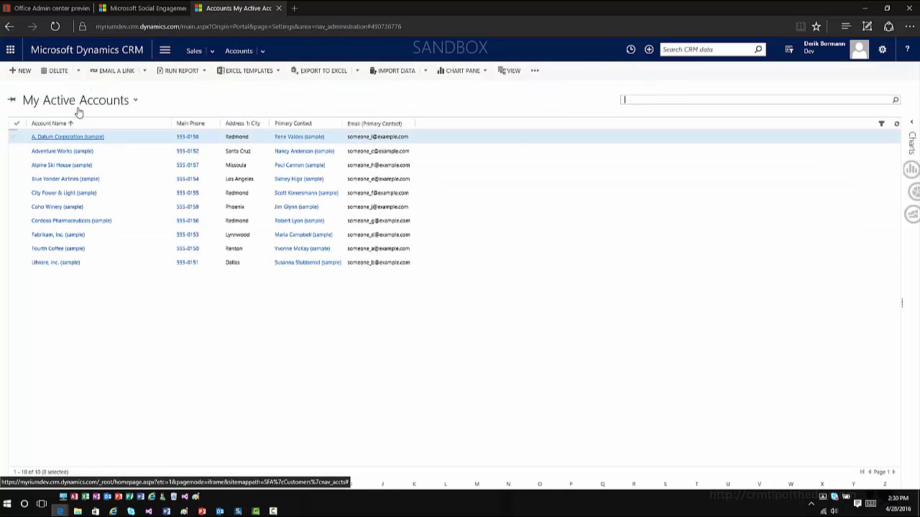
click(72, 136)
Configure Social Insights in the account's Social Details section with the existing Dynamics CRM search topic and the Analytics summary visual
scroll(235, 250, down, 5)
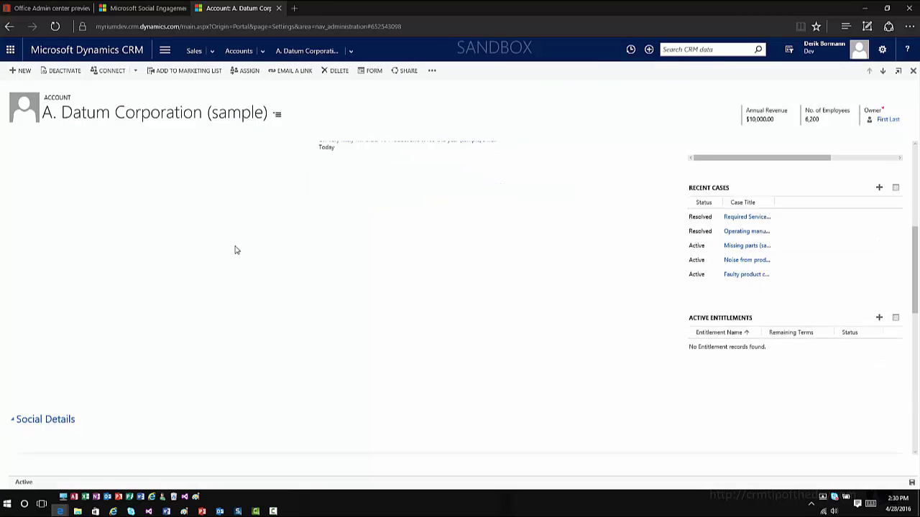
scroll(234, 250, down, 3)
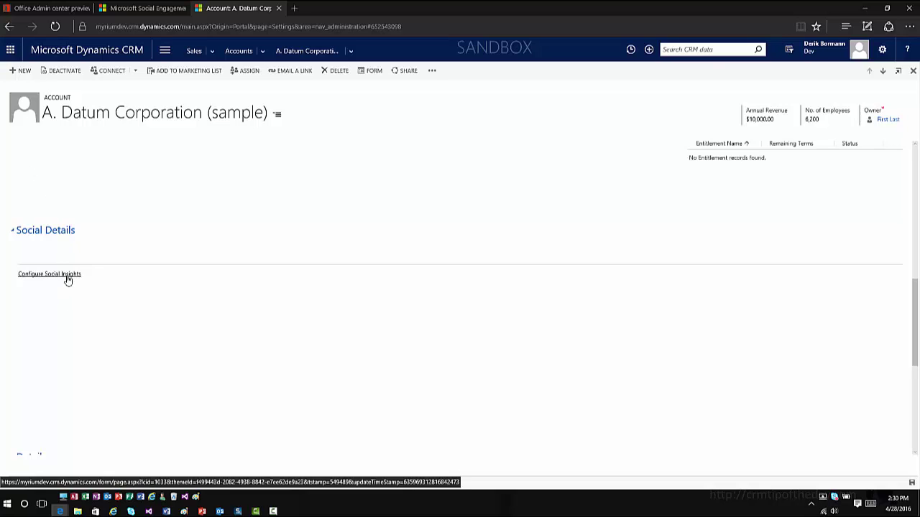
click(68, 280)
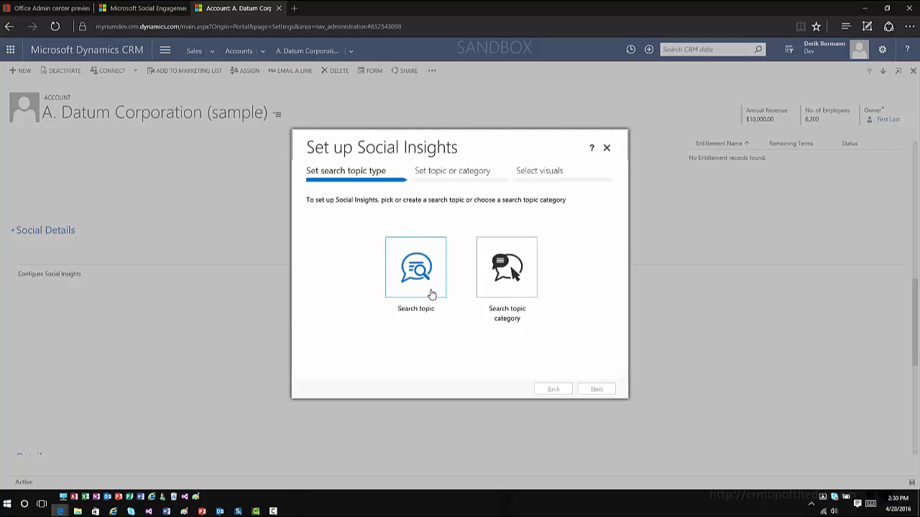
click(432, 294)
click(595, 395)
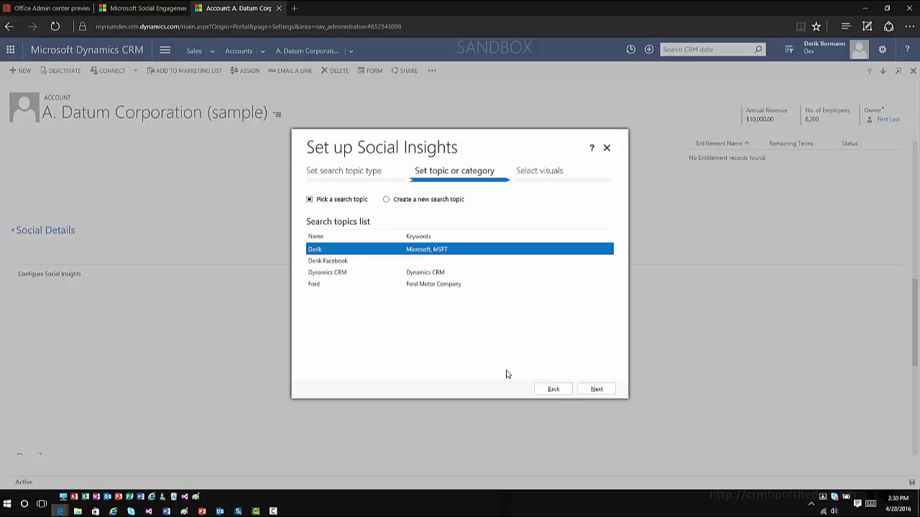
click(362, 274)
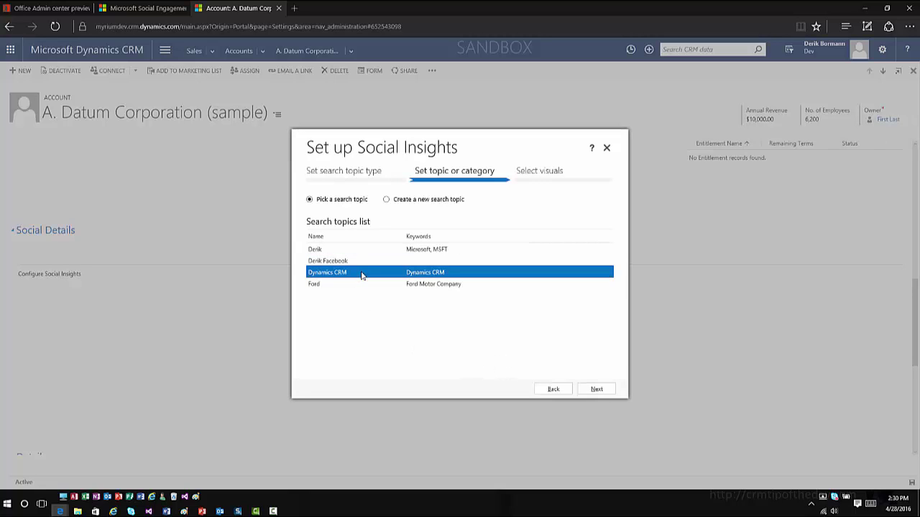
click(597, 390)
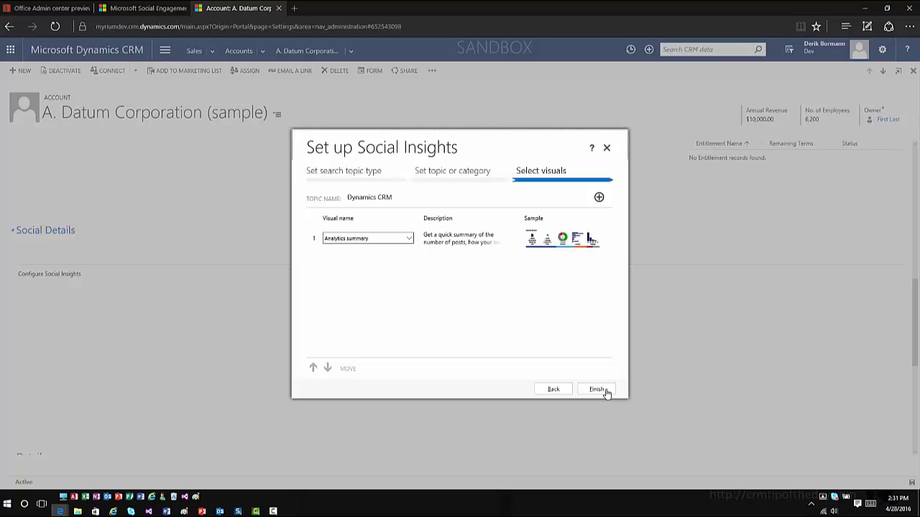
click(598, 389)
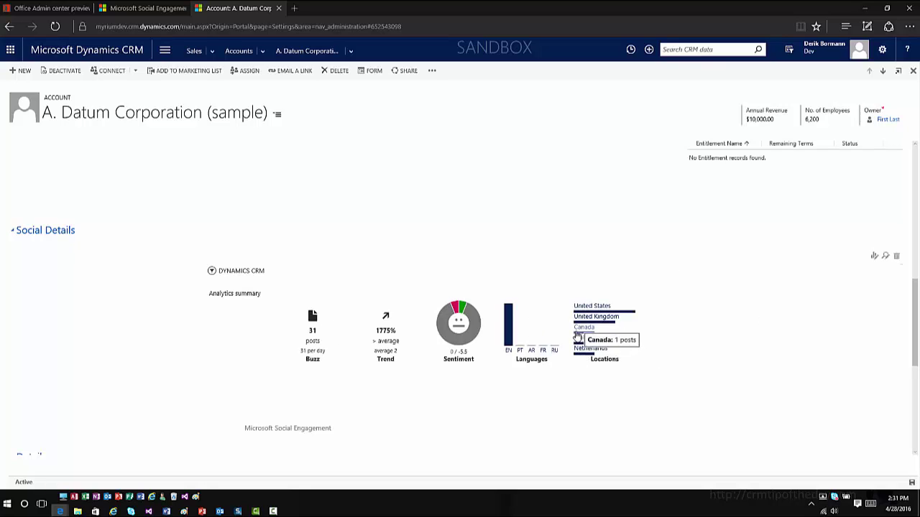
Open the United States location from the Analytics summary in Social Engagement, and return to the account record
mouse_move(589, 340)
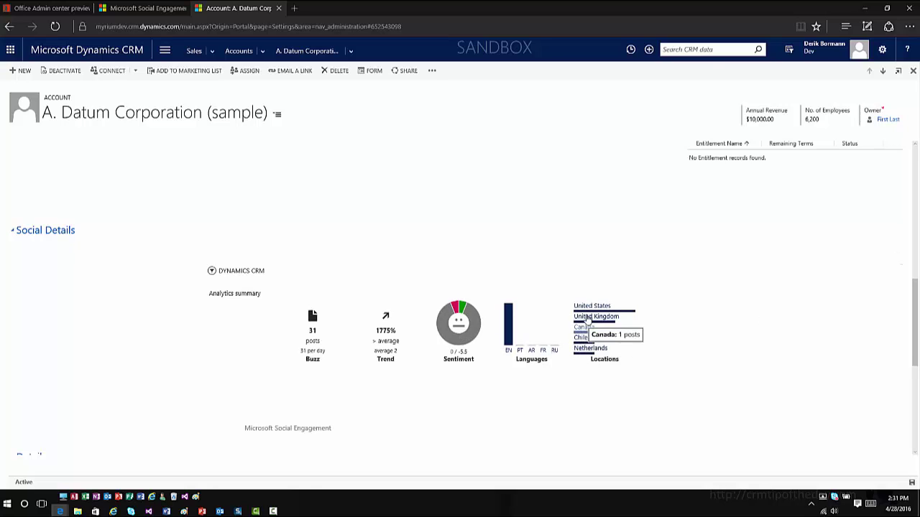
click(591, 312)
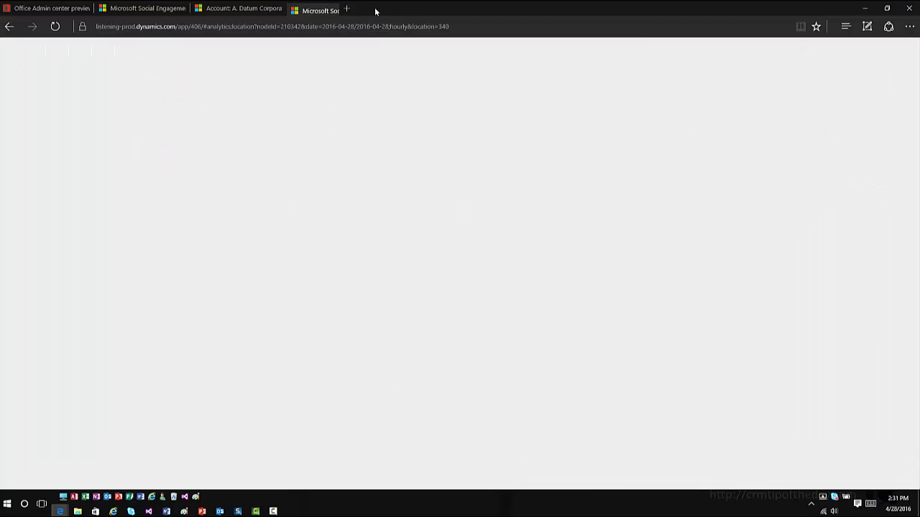
click(374, 8)
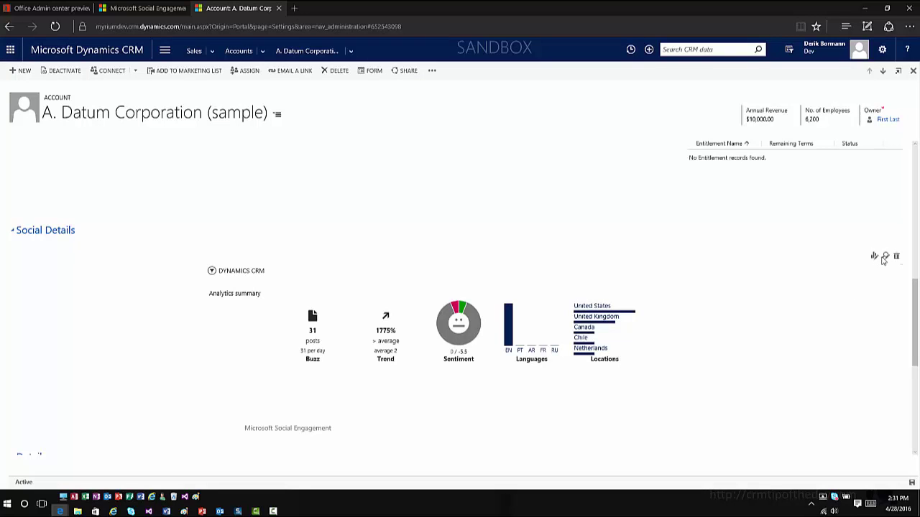